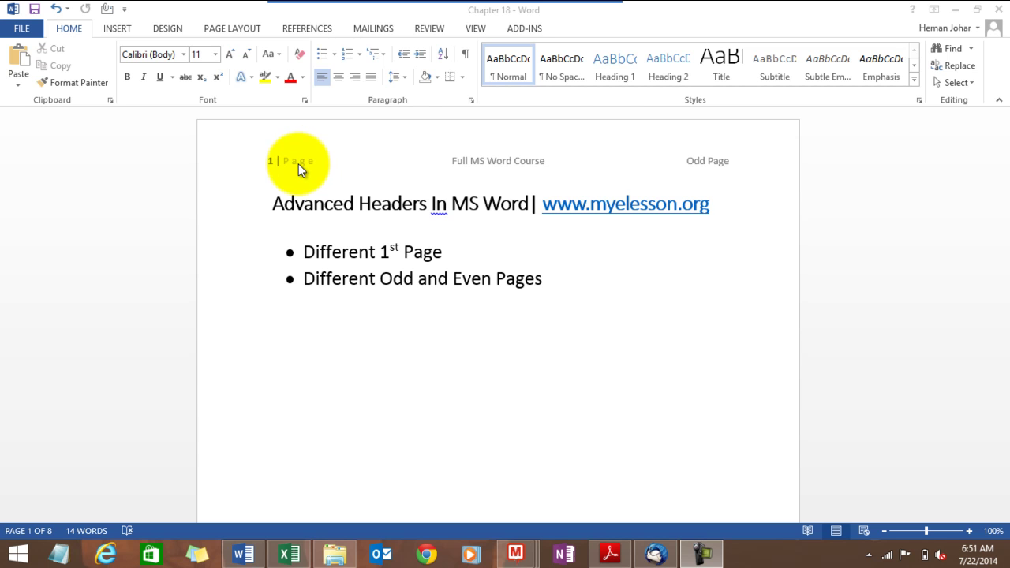
# Step: Turn on Different First Page for the header so page 1's header stays blank
pyautogui.doubleClick(300, 163)
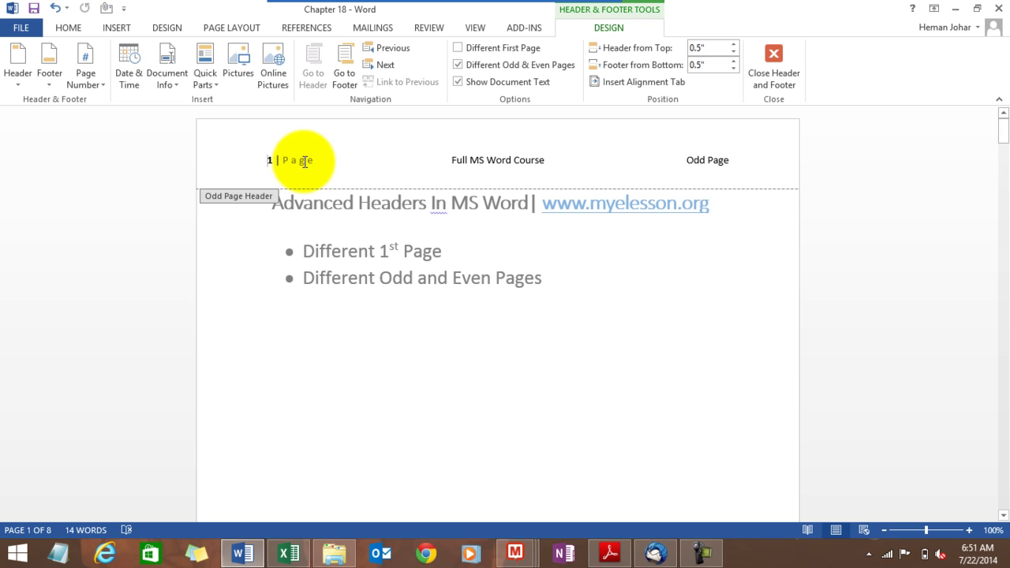
pyautogui.click(299, 161)
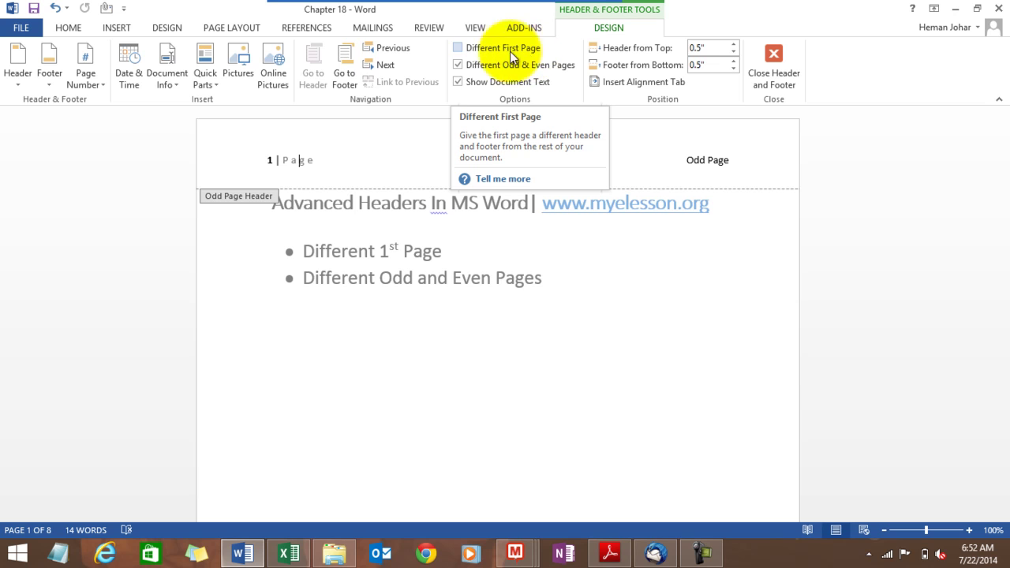
pyautogui.click(458, 48)
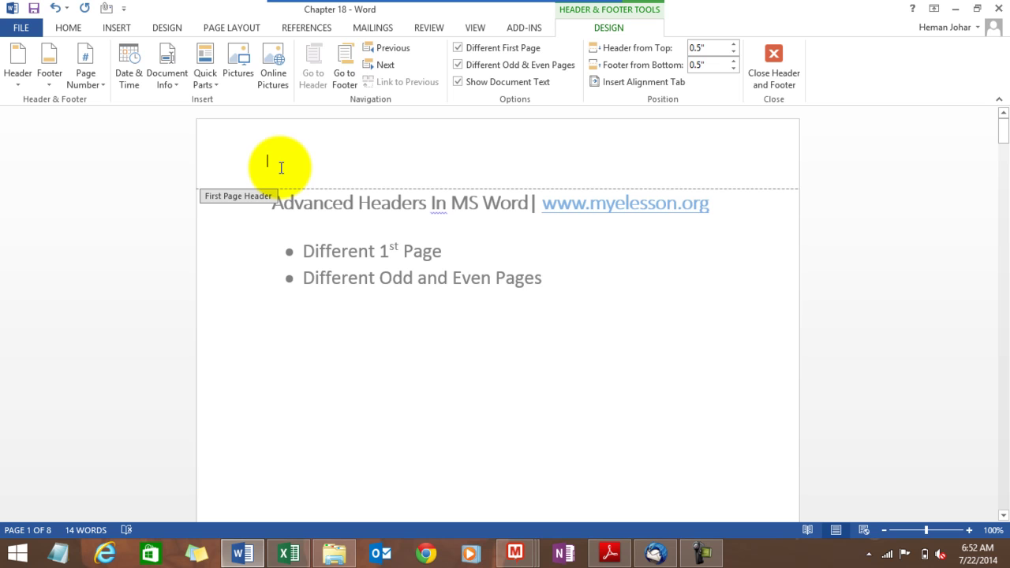
pyautogui.doubleClick(906, 192)
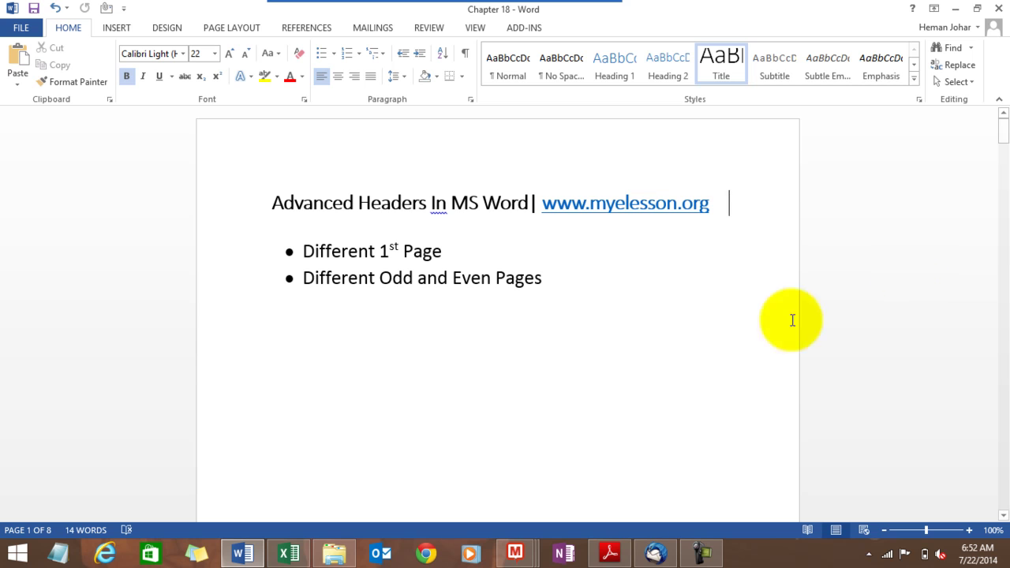
# Step: Step down through pages 2 to 7, checking the alternating Odd Page and Even Page headers
pyautogui.click(730, 345)
pyautogui.press('Return')
pyautogui.press('Return')
pyautogui.press('Return')
pyautogui.press('Return')
pyautogui.press('Return')
pyautogui.press('Return')
pyautogui.press('Return')
pyautogui.press('Return')
pyautogui.press('Return')
pyautogui.press('Return')
pyautogui.press('Return')
pyautogui.press('Return')
pyautogui.press('Return')
pyautogui.press('Return')
pyautogui.press('Return')
pyautogui.press('Return')
pyautogui.press('Return')
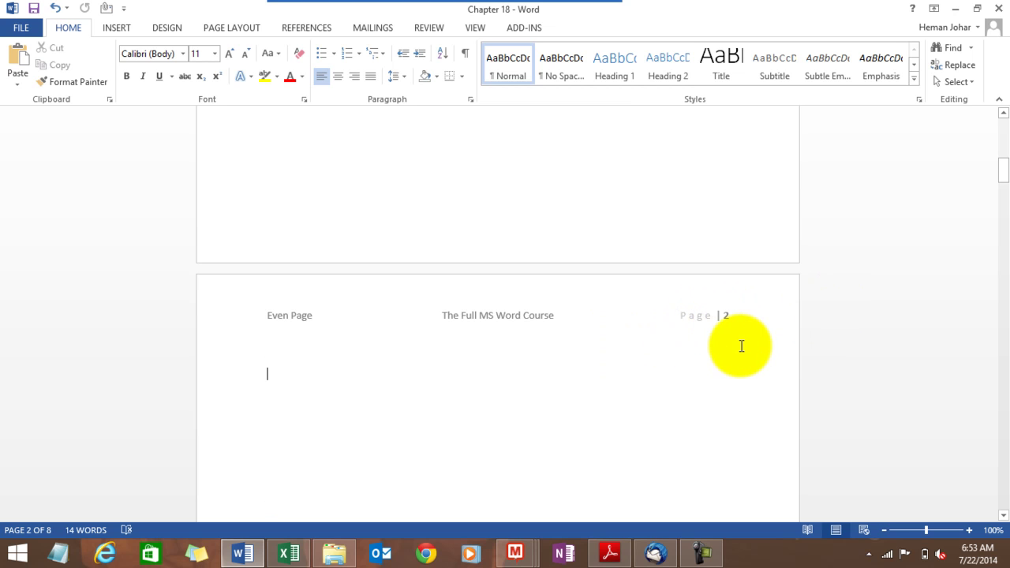
pyautogui.press('Return')
pyautogui.press('Return')
pyautogui.press('Return')
pyautogui.press('Return')
pyautogui.press('Return')
pyautogui.press('Return')
pyautogui.press('Return')
pyautogui.press('Return')
pyautogui.press('Return')
pyautogui.press('Return')
pyautogui.press('Return')
pyautogui.press('Return')
pyautogui.press('Return')
pyautogui.press('Return')
pyautogui.press('Return')
pyautogui.press('Return')
pyautogui.press('Return')
pyautogui.press('Return')
pyautogui.press('Return')
pyautogui.press('Return')
pyautogui.press('Return')
pyautogui.press('Return')
pyautogui.press('Return')
pyautogui.press('Return')
pyautogui.press('Return')
pyautogui.press('Return')
pyautogui.press('Return')
pyautogui.press('Return')
pyautogui.press('Return')
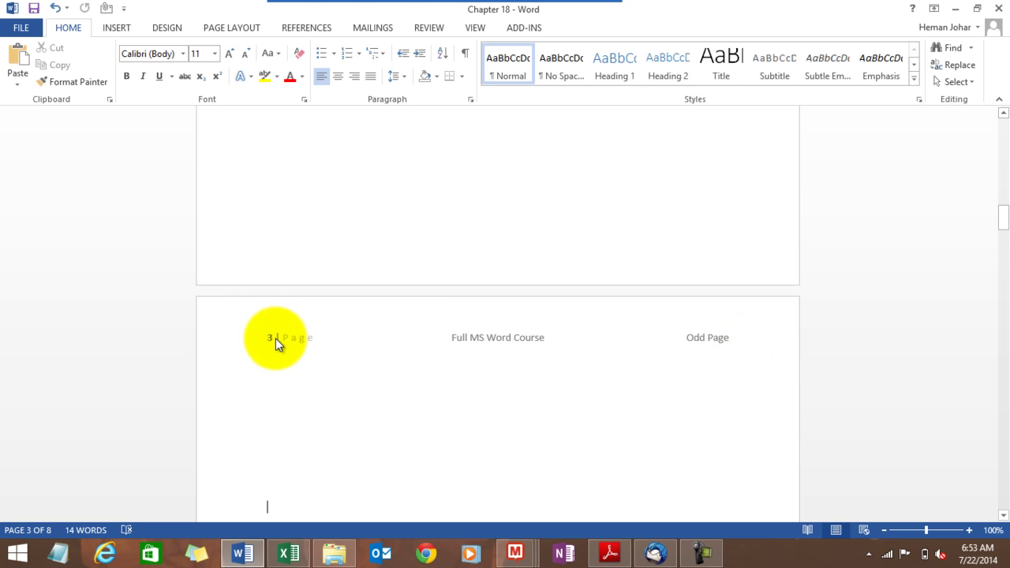
pyautogui.click(486, 347)
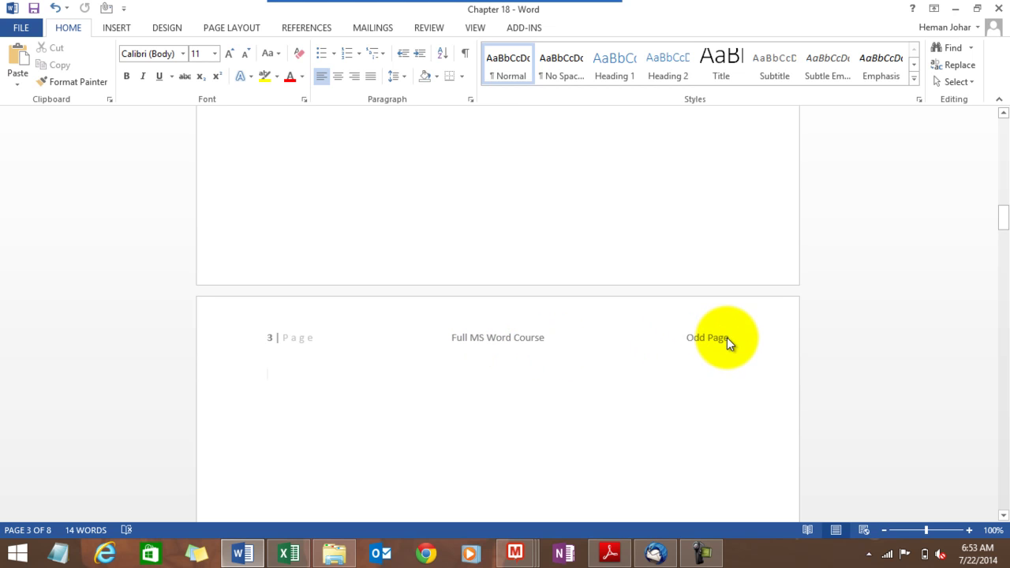
pyautogui.press('Down')
pyautogui.press('Down')
pyautogui.press('Down')
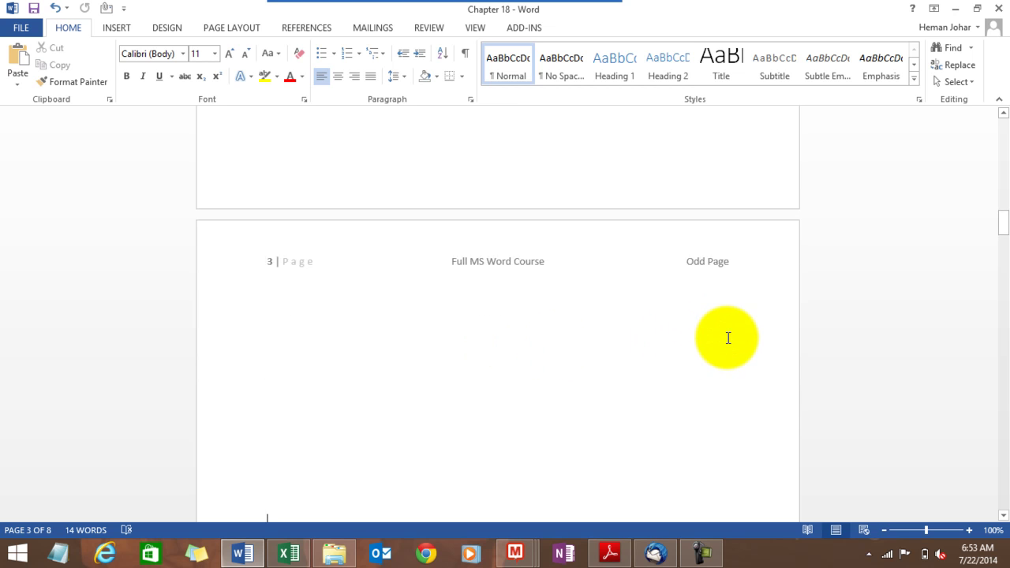
pyautogui.press('Down')
pyautogui.press('Down')
pyautogui.press('Down')
pyautogui.press('Down')
pyautogui.press('Down')
pyautogui.press('Down')
pyautogui.press('Down')
pyautogui.press('Down')
pyautogui.press('Down')
pyautogui.press('Down')
pyautogui.press('Down')
pyautogui.press('Down')
pyautogui.press('Down')
pyautogui.press('Down')
pyautogui.press('Down')
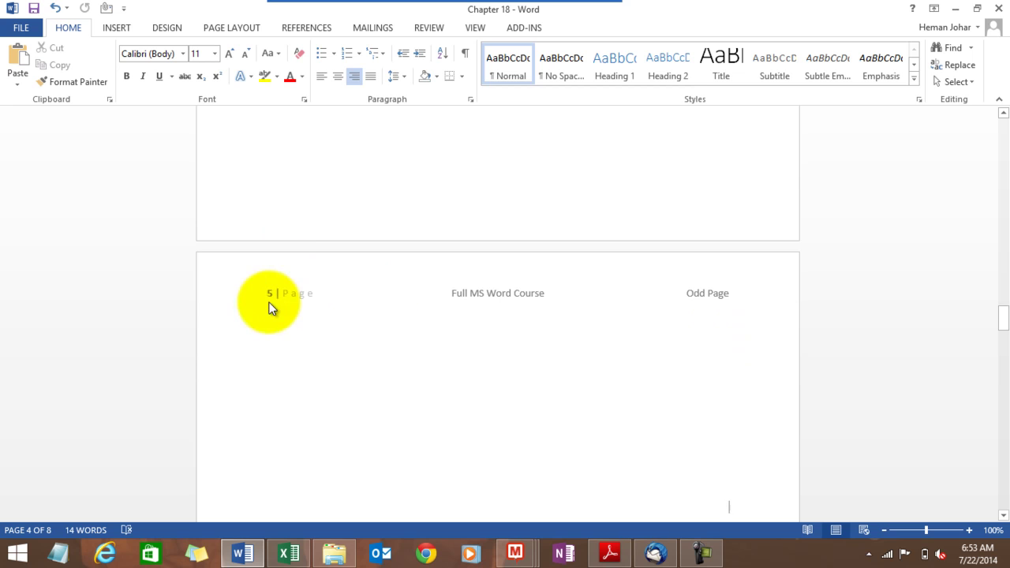
pyautogui.press('Down')
pyautogui.press('Down')
pyautogui.press('Down')
pyautogui.press('Down')
pyautogui.press('Down')
pyautogui.press('Down')
pyautogui.press('Down')
pyautogui.press('Down')
pyautogui.press('Down')
pyautogui.press('Down')
pyautogui.press('Down')
pyautogui.press('Down')
pyautogui.press('Down')
pyautogui.press('Down')
pyautogui.press('Down')
pyautogui.press('Down')
pyautogui.press('Down')
pyautogui.press('Down')
pyautogui.press('Down')
pyautogui.press('Down')
pyautogui.press('Down')
pyautogui.press('Down')
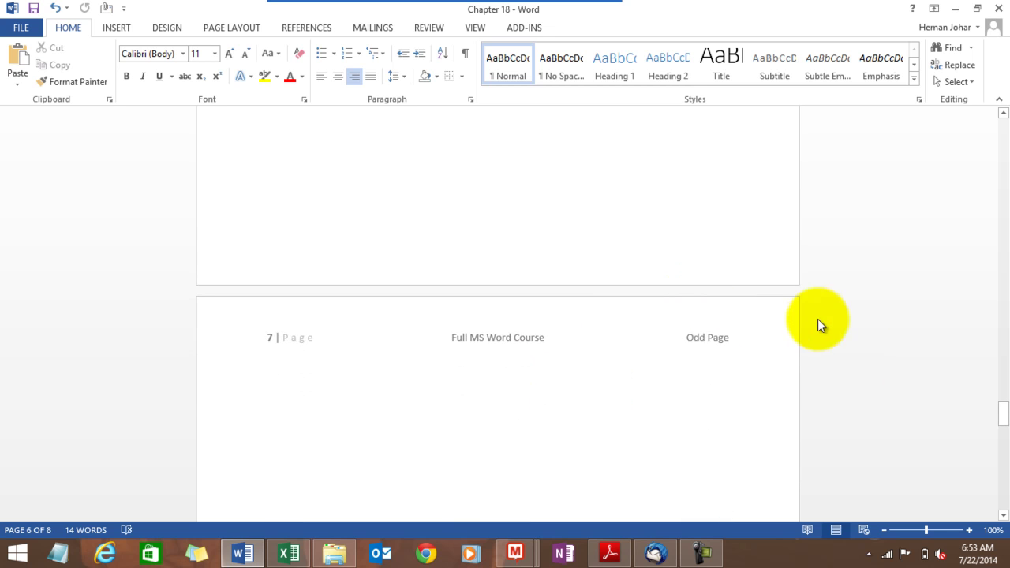
pyautogui.press('Down')
pyautogui.press('Down')
pyautogui.press('Down')
pyautogui.press('Down')
pyautogui.press('Down')
pyautogui.press('Down')
pyautogui.press('Down')
pyautogui.press('Down')
pyautogui.press('Down')
pyautogui.press('Down')
pyautogui.press('Down')
pyautogui.press('Down')
# Step: Add empty lines at the end of page 8 so the document extends onto page 9
pyautogui.click(599, 297)
pyautogui.press('Down')
pyautogui.press('Down')
pyautogui.press('Down')
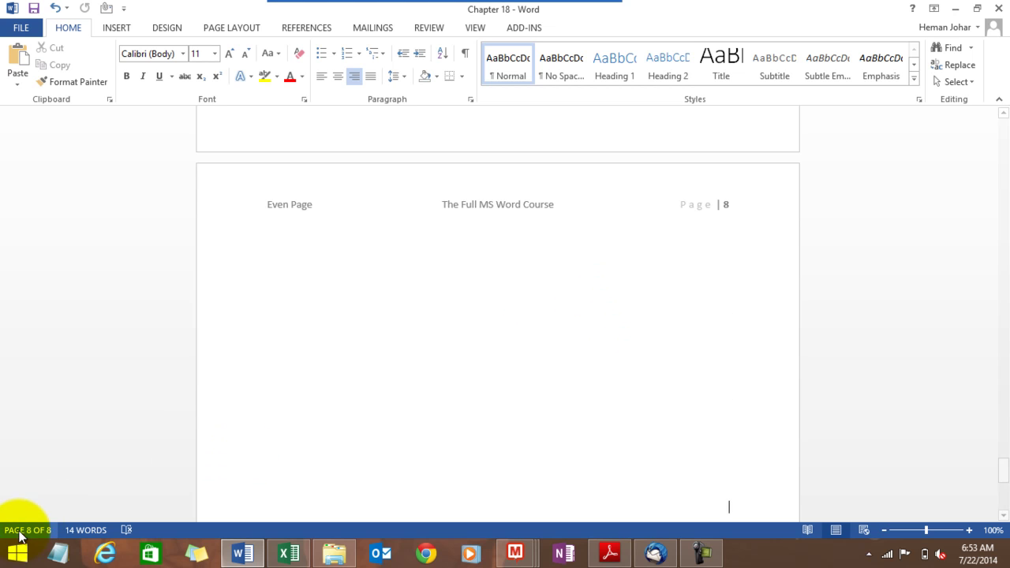
pyautogui.click(514, 399)
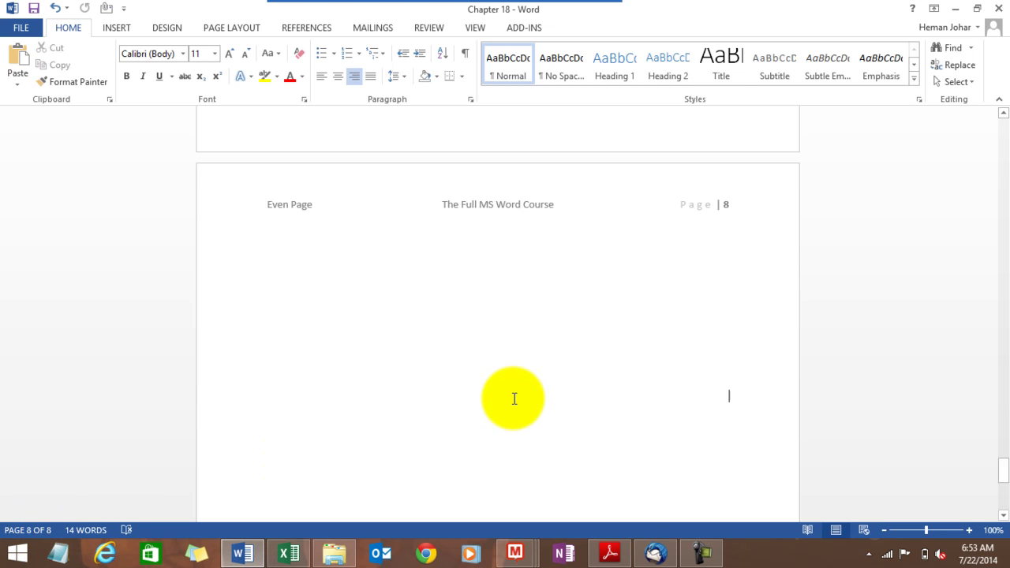
pyautogui.press('Return')
pyautogui.press('Return')
pyautogui.press('Return')
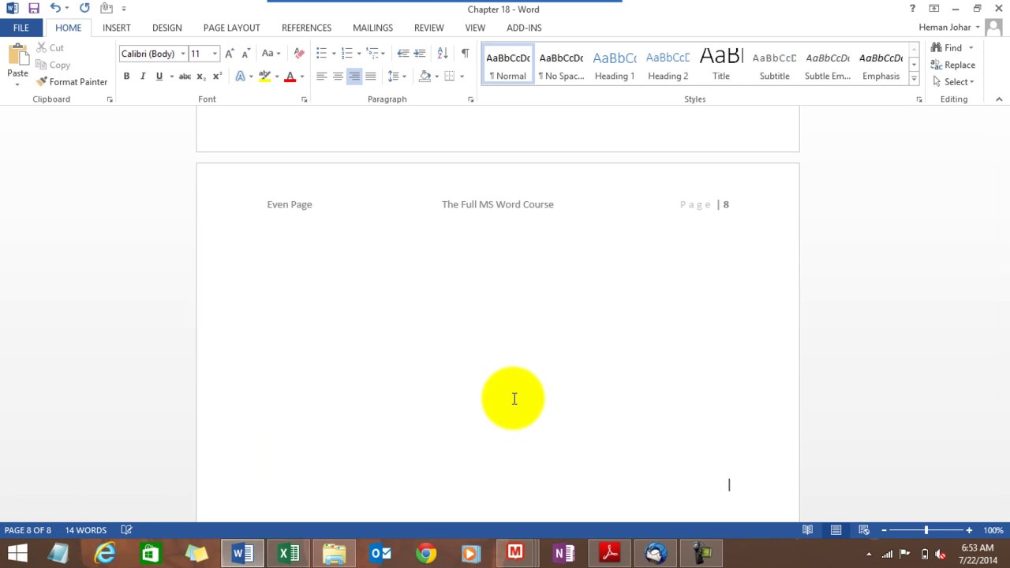
pyautogui.press('Return')
pyautogui.press('Return')
pyautogui.press('Return')
pyautogui.press('Return')
pyautogui.press('Return')
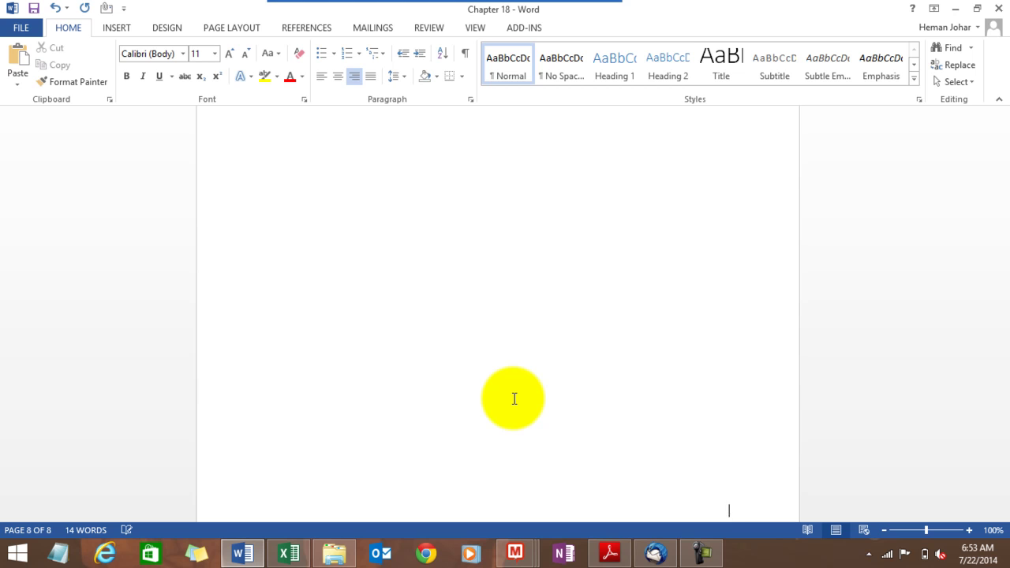
pyautogui.press('Return')
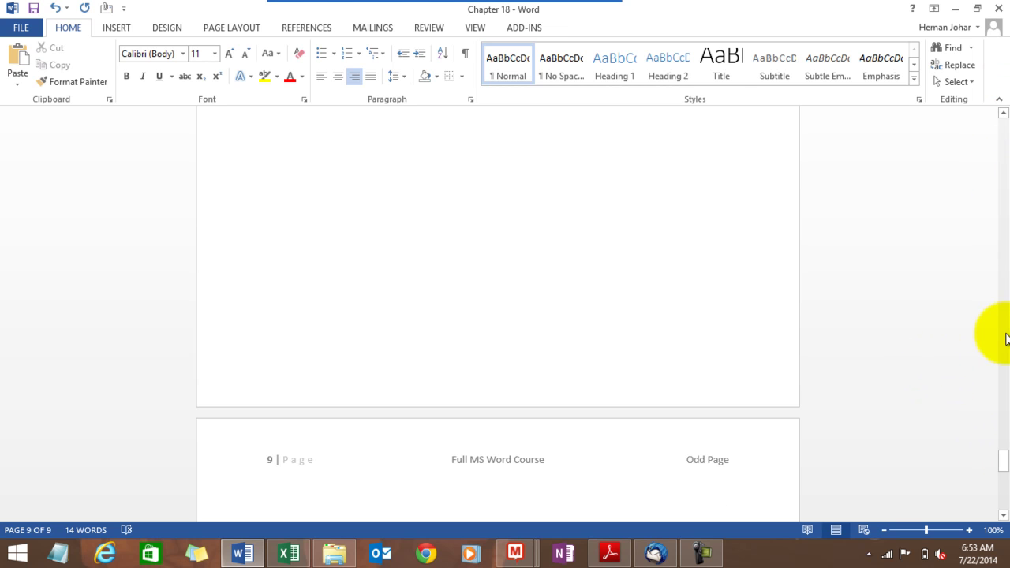
# Step: Return to page 1 and step down from below the bullet list toward page 2
pyautogui.scroll(5, 727, 223)
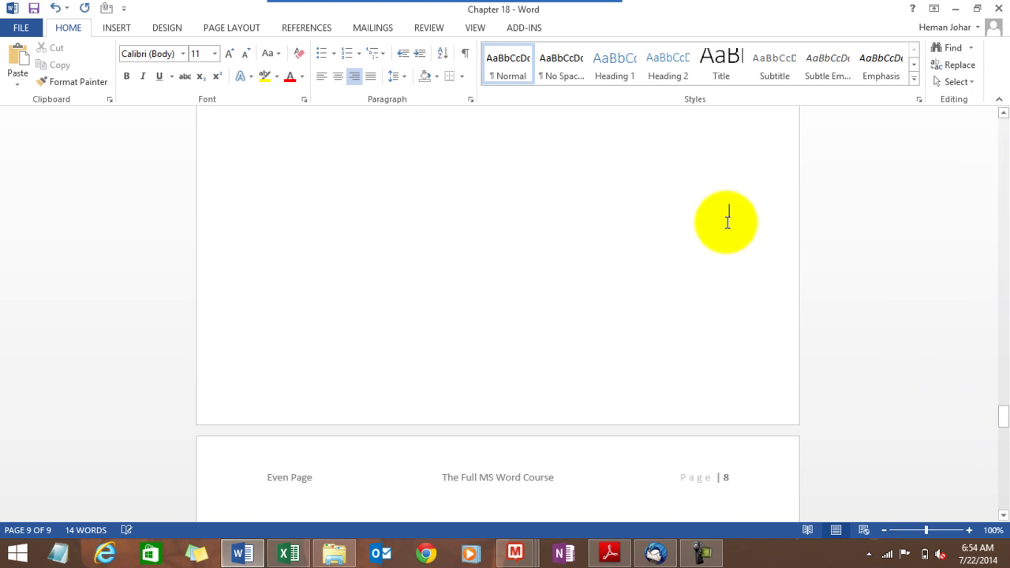
pyautogui.scroll(5, 728, 223)
pyautogui.scroll(10, 728, 222)
pyautogui.scroll(10, 727, 223)
pyautogui.scroll(10, 727, 223)
pyautogui.scroll(10, 727, 223)
pyautogui.scroll(2, 728, 223)
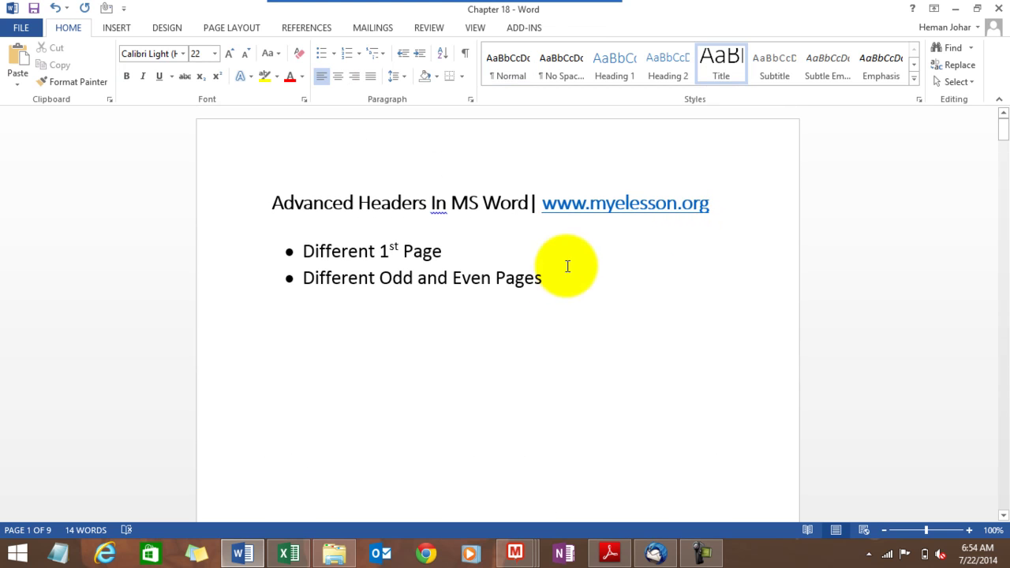
pyautogui.click(384, 435)
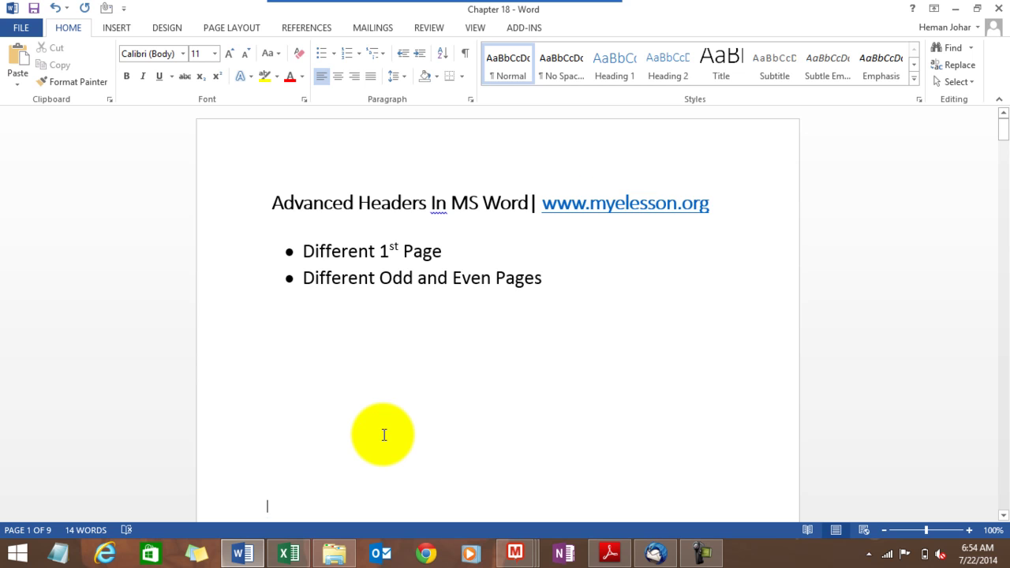
pyautogui.press('Return')
pyautogui.press('Return')
pyautogui.press('Return')
pyautogui.press('Return')
pyautogui.press('Return')
pyautogui.press('Return')
pyautogui.press('Return')
pyautogui.press('Return')
pyautogui.press('Return')
pyautogui.press('Return')
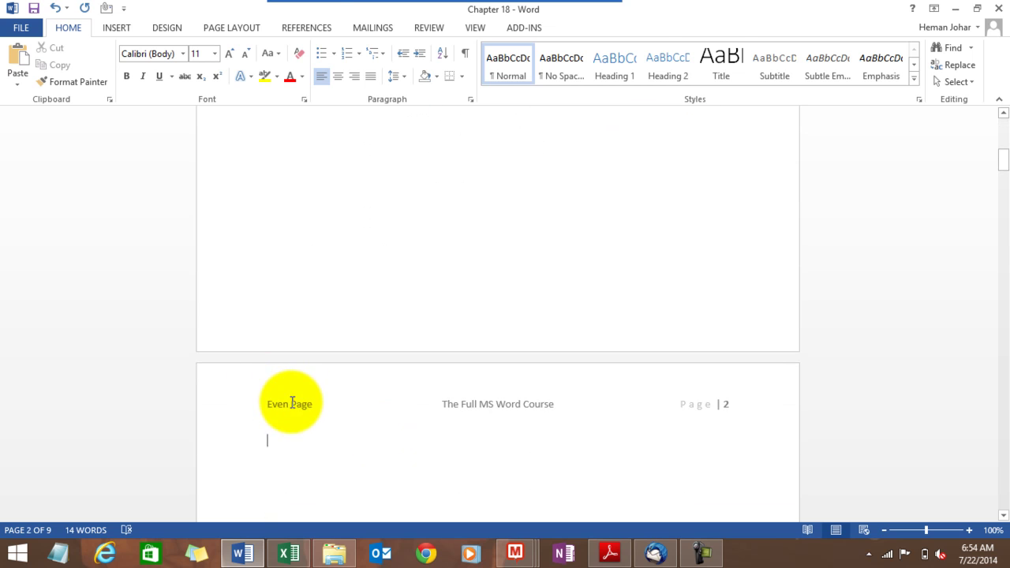
# Step: In the page 2 header, toggle Different Odd & Even Pages off and back on
pyautogui.doubleClick(291, 402)
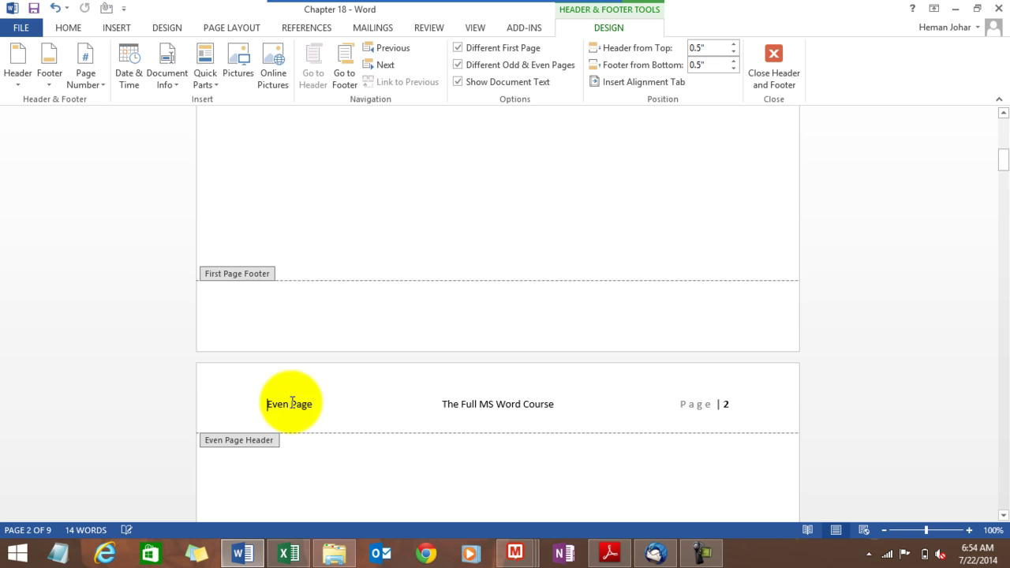
pyautogui.click(459, 66)
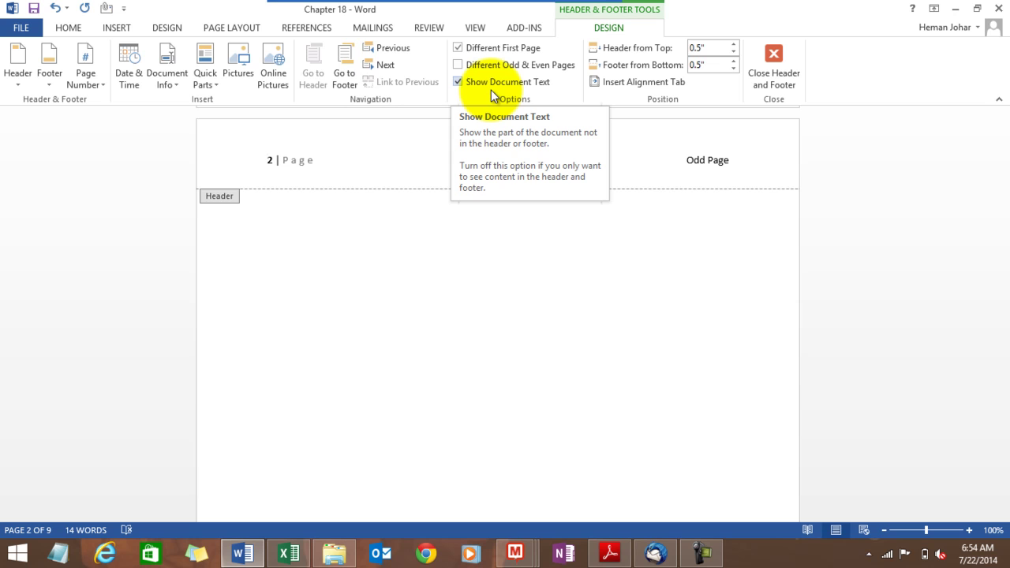
pyautogui.click(459, 66)
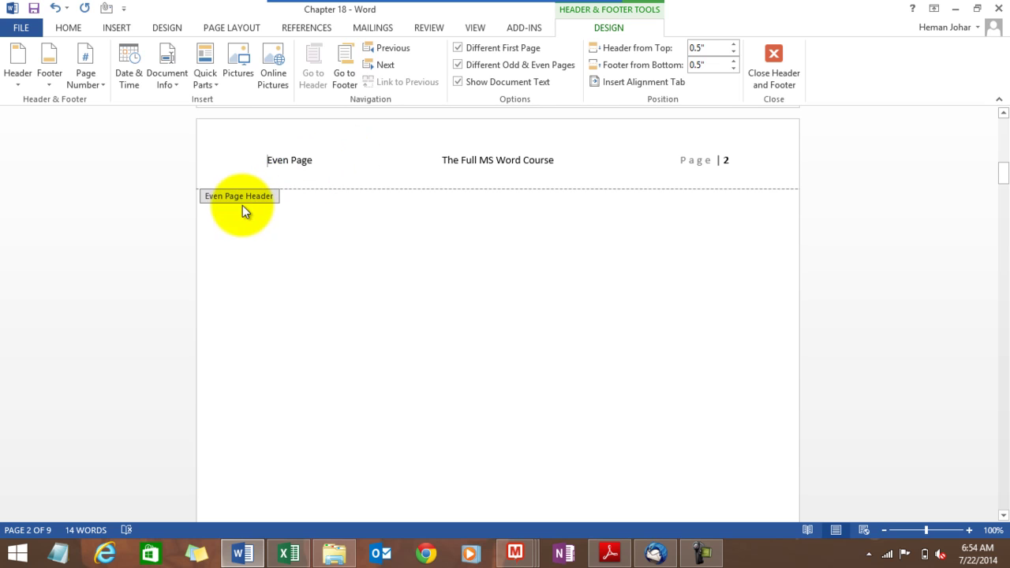
pyautogui.click(268, 161)
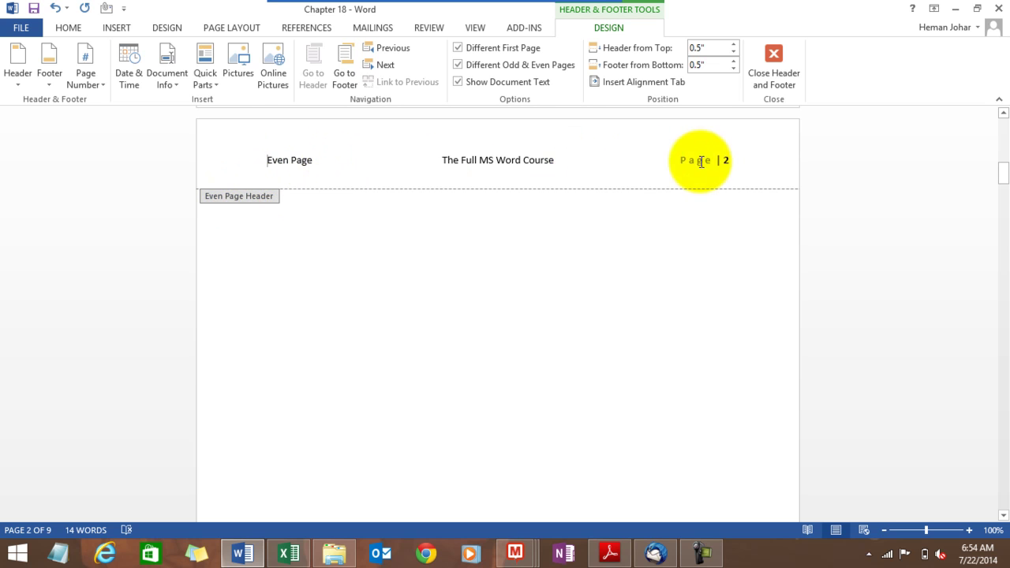
pyautogui.moveTo(1004, 172); pyautogui.dragTo(1003, 215)
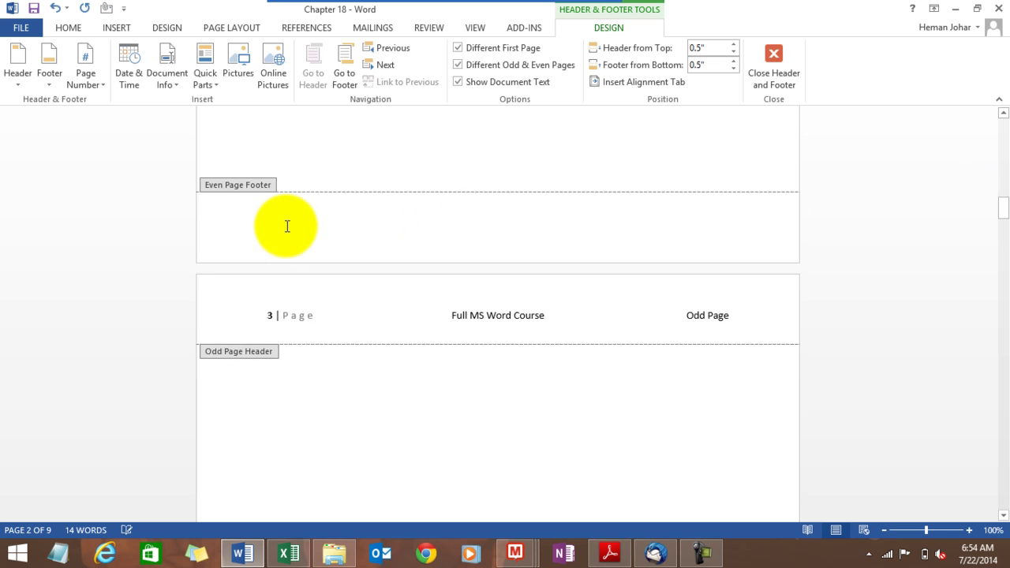